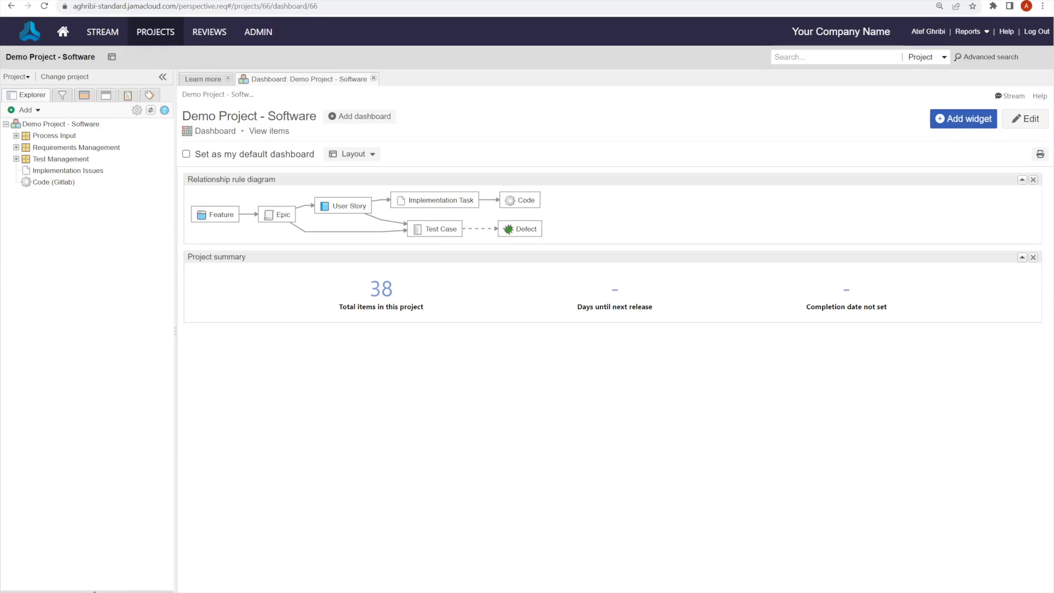
# - Add task SWP-ISSUE-10 'Implement the new changes to our source code' to Implementation Issues
pyautogui.click(434, 204)
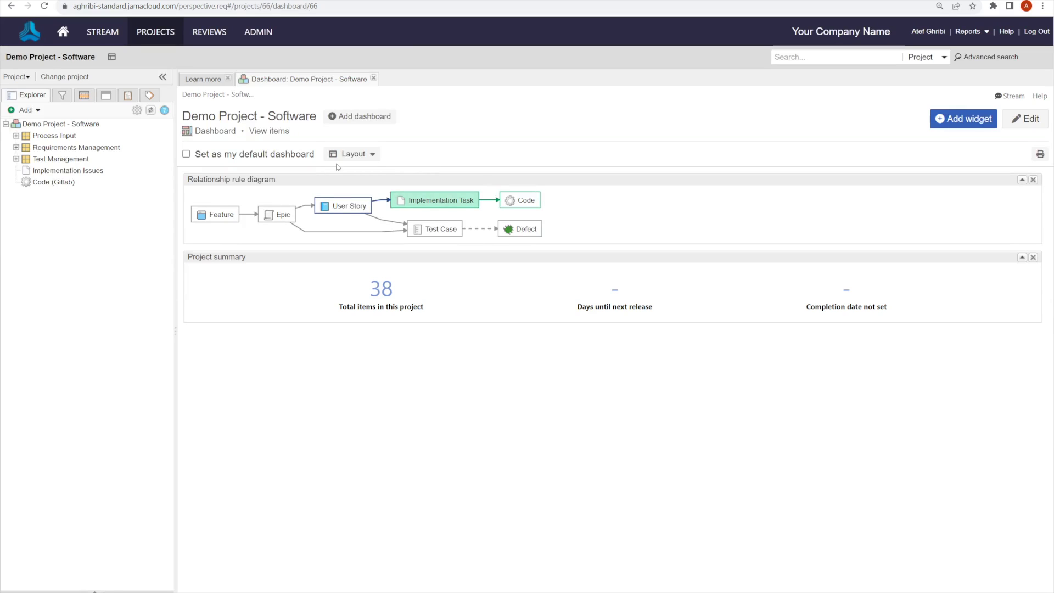
pyautogui.click(65, 171)
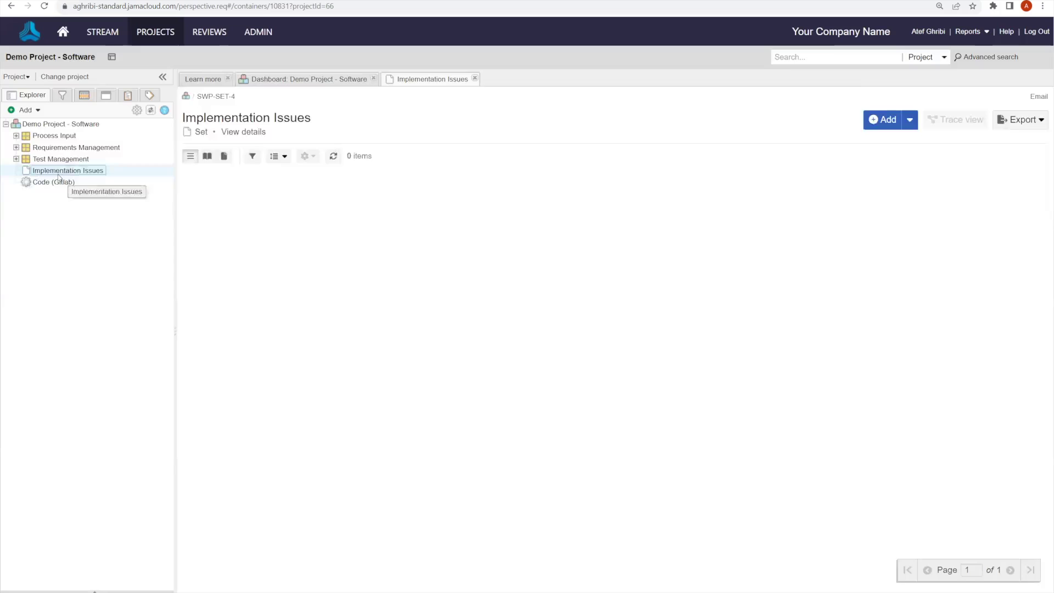
pyautogui.click(882, 120)
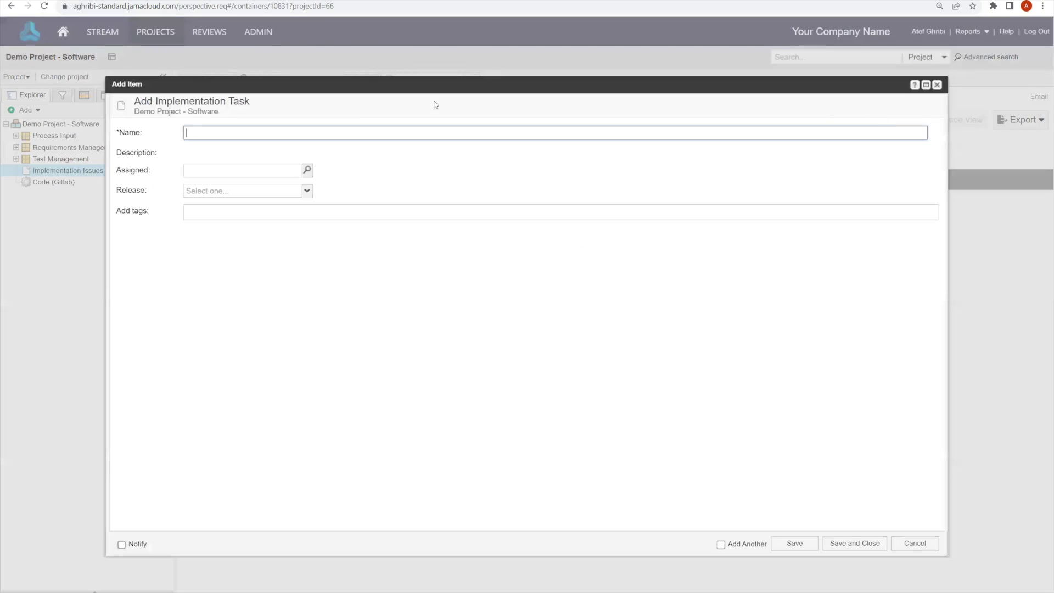
pyautogui.write('Imple')
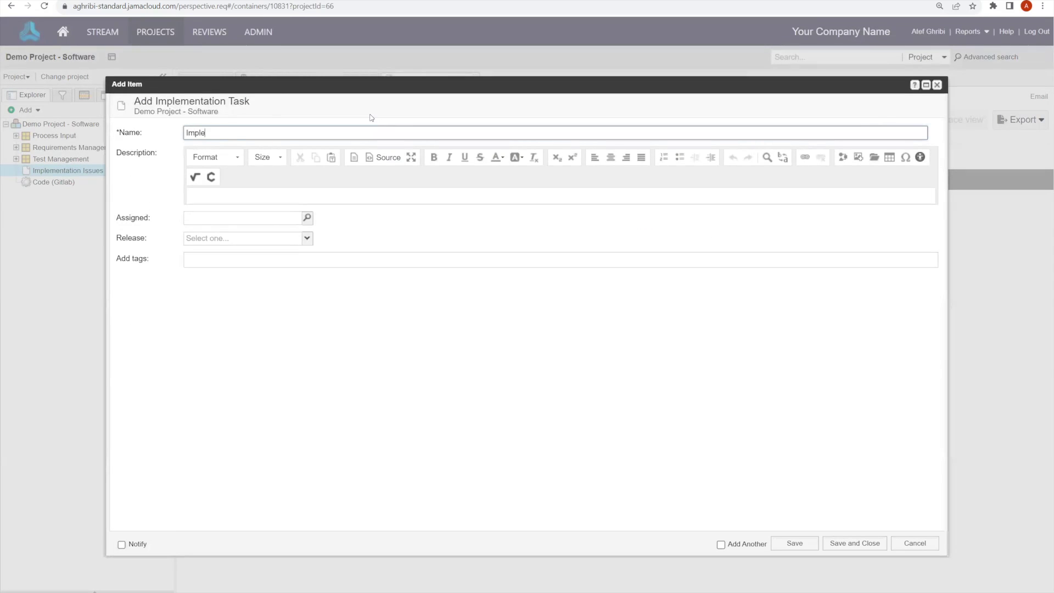
pyautogui.write('ment the new changes to ')
pyautogui.write('ment the new changes to our source code')
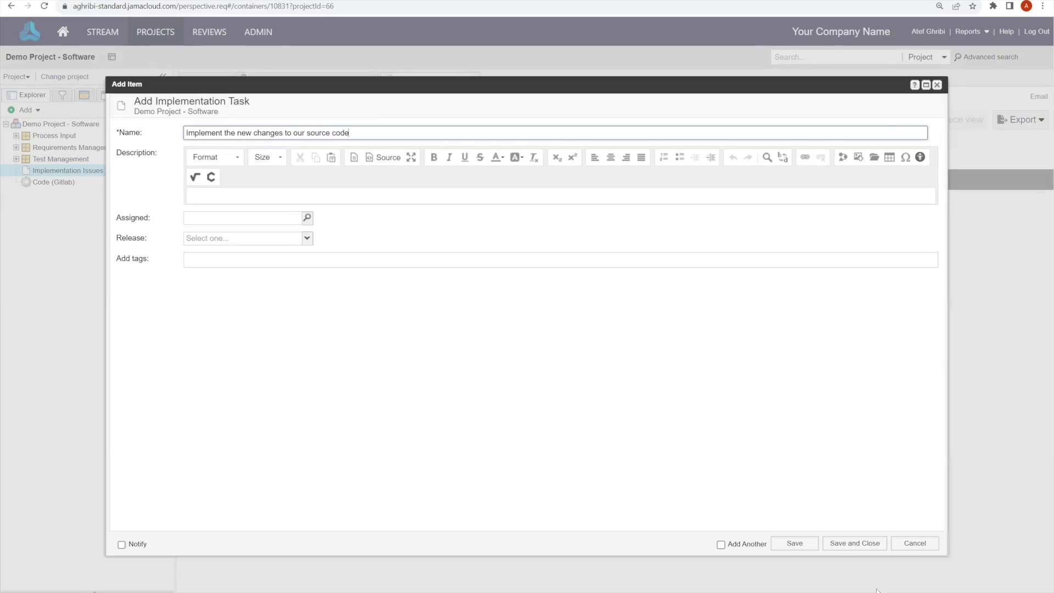
pyautogui.click(851, 543)
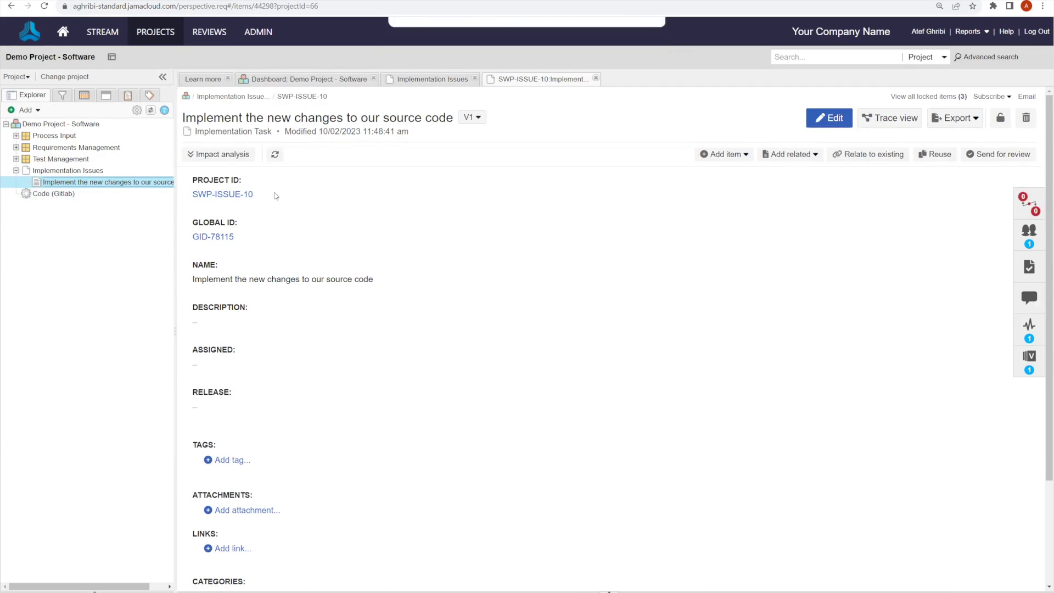
# - Copy the project ID SWP-ISSUE-10 and switch to the GitLab Demo Project tab
pyautogui.moveTo(256, 195); pyautogui.dragTo(193, 201)
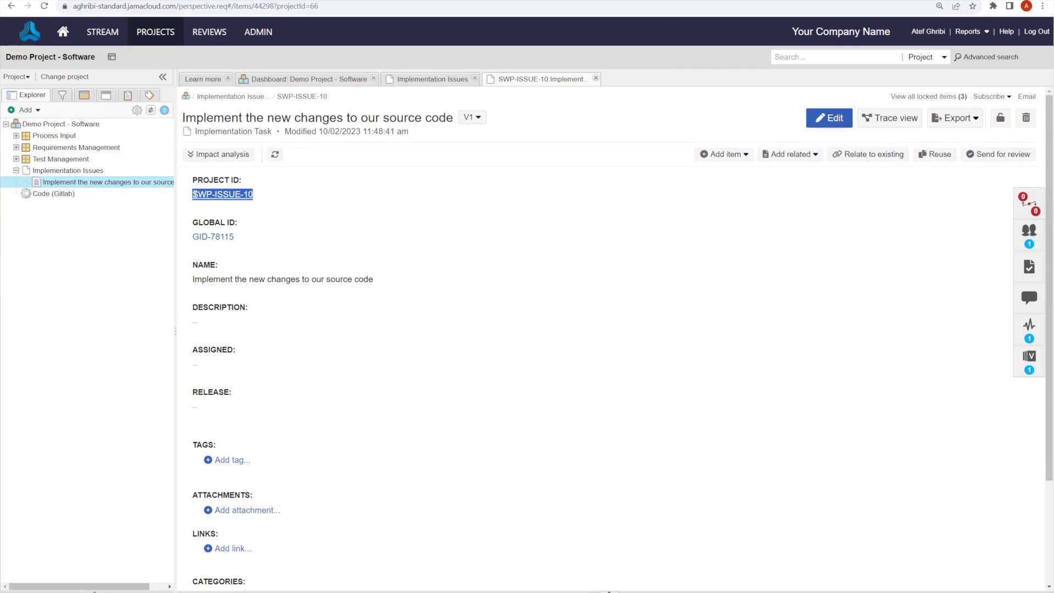
pyautogui.rightClick(239, 199)
pyautogui.click(290, 267)
pyautogui.hotkey('ctrl', 'Tab')
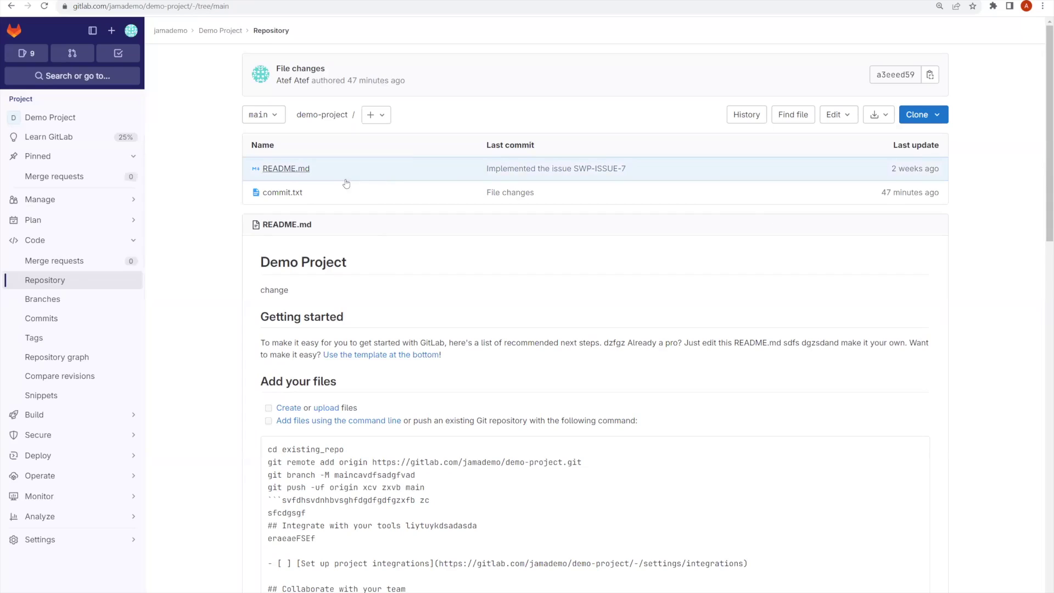
# - Edit commit.txt in GitLab, adding the line 'Adding some changes.' on line 3
pyautogui.click(282, 193)
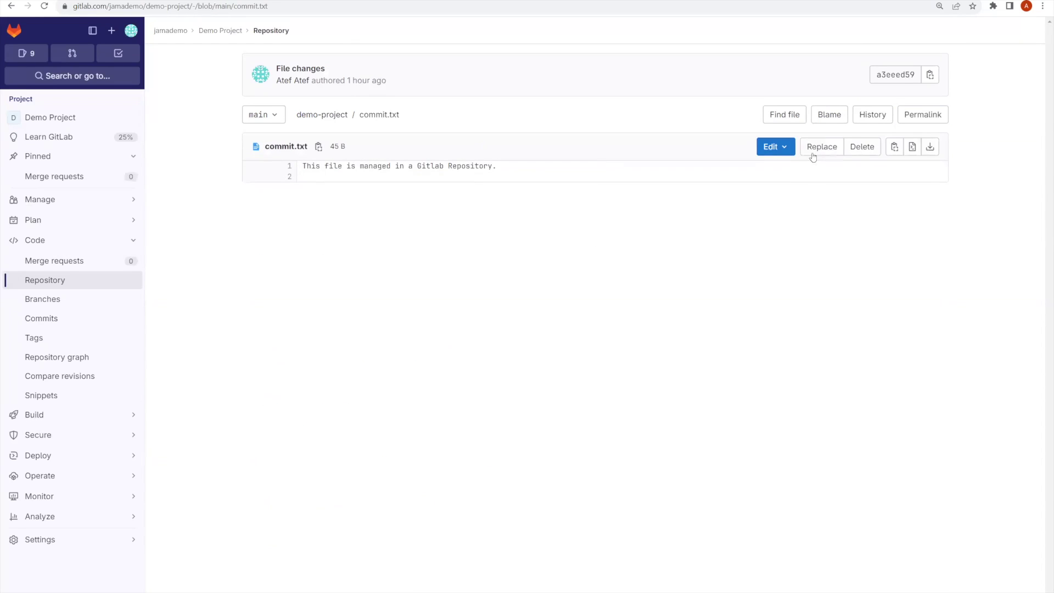
pyautogui.click(788, 147)
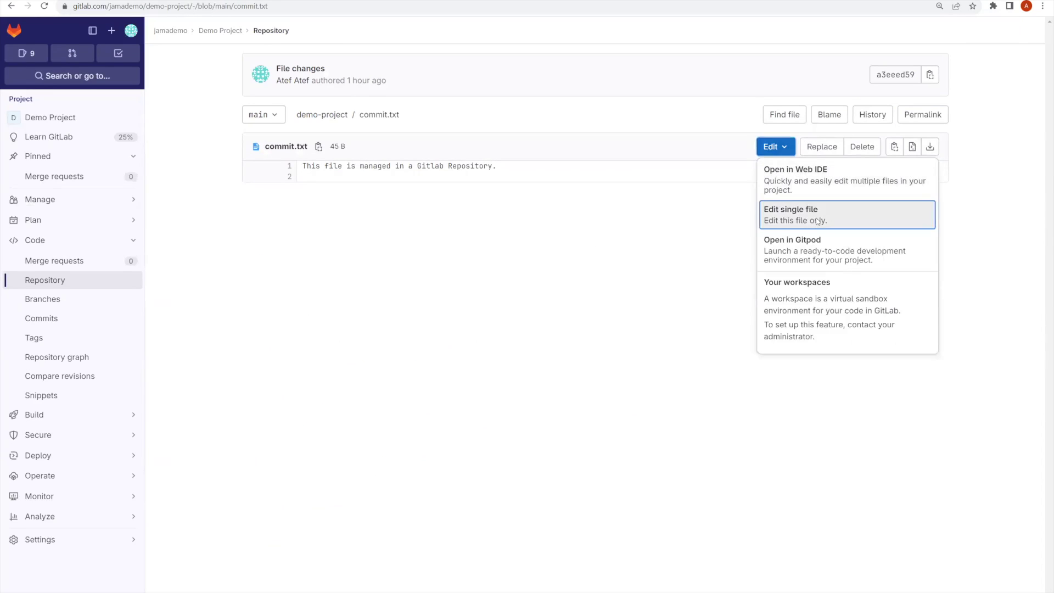
pyautogui.click(799, 215)
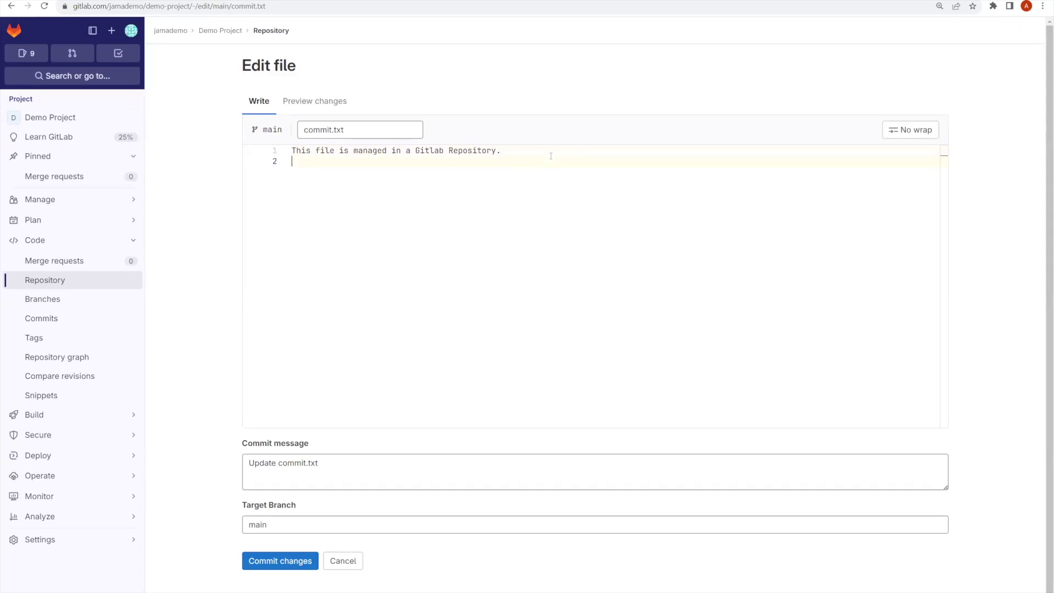
pyautogui.click(551, 154)
pyautogui.press('Down')
pyautogui.press('Return')
pyautogui.write('Adding some changes.')
# - Replace the commit message with one citing SWP-ISSUE-10 and commit to main
pyautogui.click(311, 466)
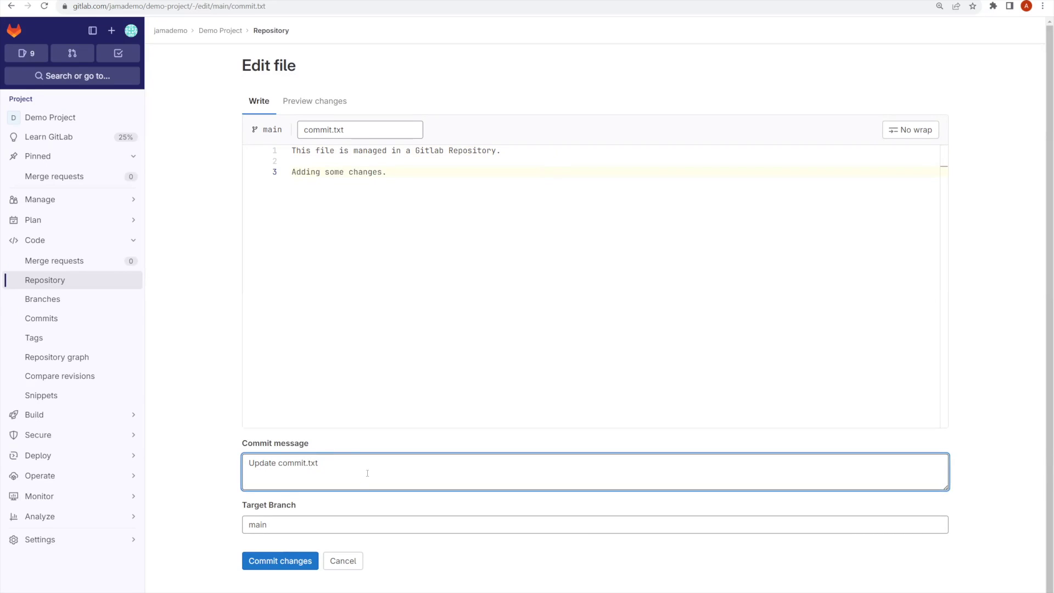
pyautogui.press('BackSpace')
pyautogui.press('BackSpace')
pyautogui.press('BackSpace')
pyautogui.press('BackSpace')
pyautogui.press('BackSpace')
pyautogui.press('BackSpace')
pyautogui.press('BackSpace')
pyautogui.press('BackSpace')
pyautogui.press('BackSpace')
pyautogui.press('BackSpace')
pyautogui.press('BackSpace')
pyautogui.press('BackSpace')
pyautogui.press('BackSpace')
pyautogui.press('BackSpace')
pyautogui.press('BackSpace')
pyautogui.press('BackSpace')
pyautogui.press('BackSpace')
pyautogui.hotkey('ctrl', 'v')
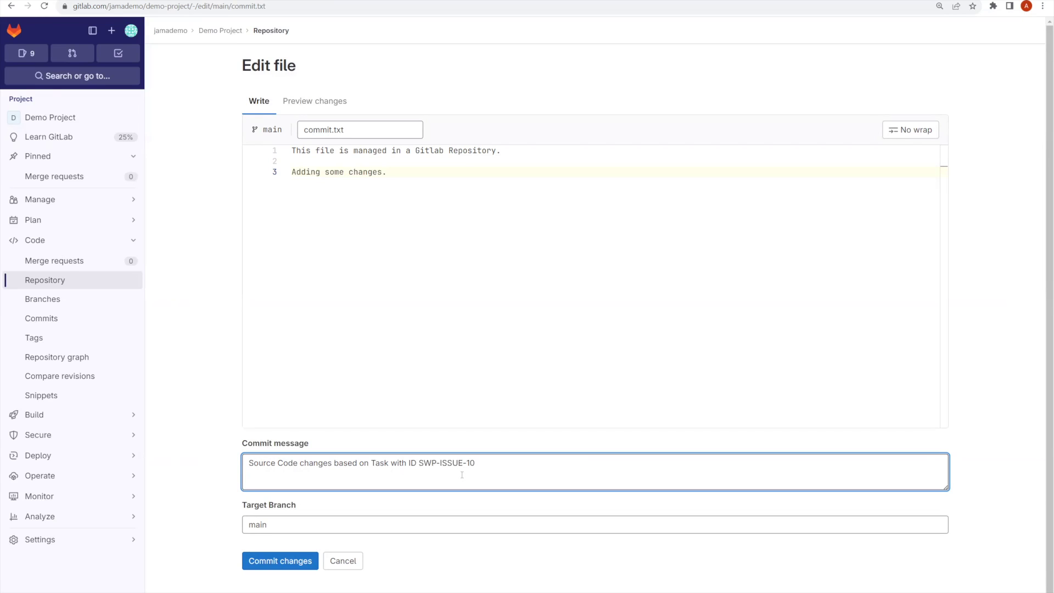
pyautogui.click(270, 561)
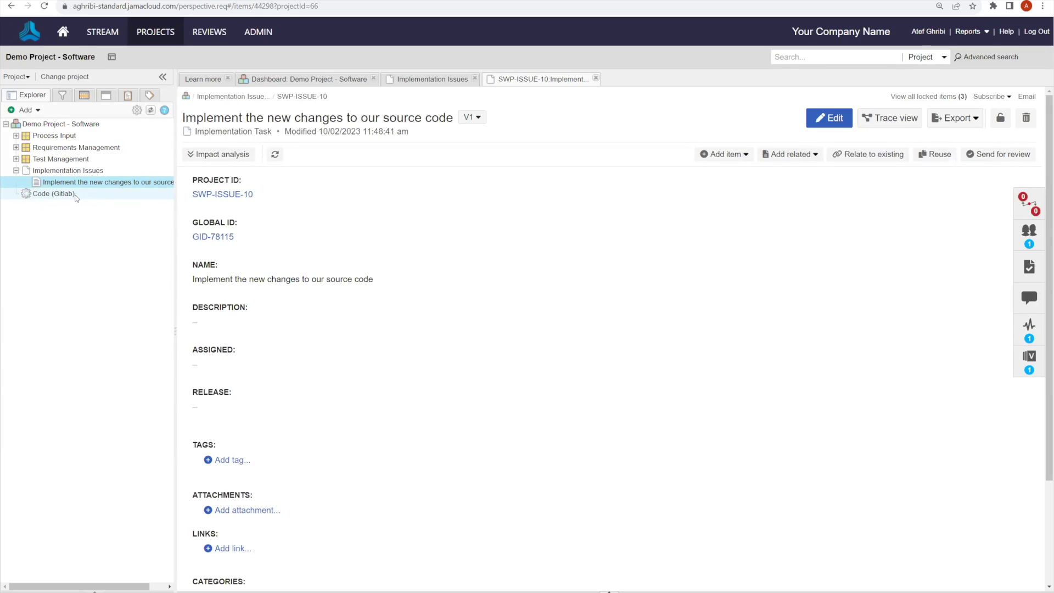
# - Refresh the Explorer and open SWP-CODE-27 'Source Code changes based on Task with ID SWP-ISSUE-10' under Code (Gitlab)
pyautogui.click(150, 111)
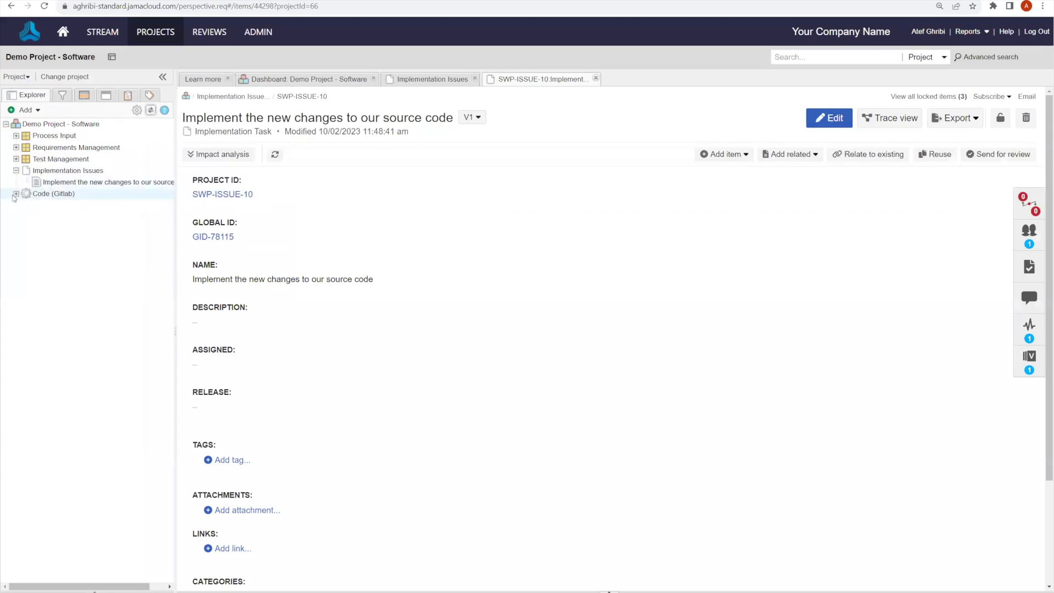
pyautogui.click(16, 193)
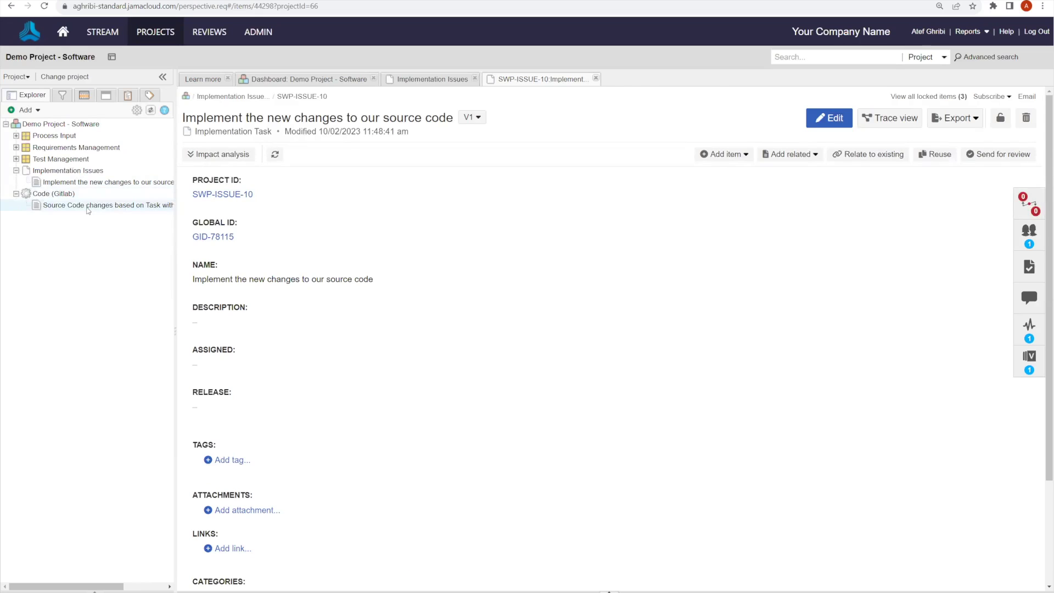
pyautogui.click(88, 206)
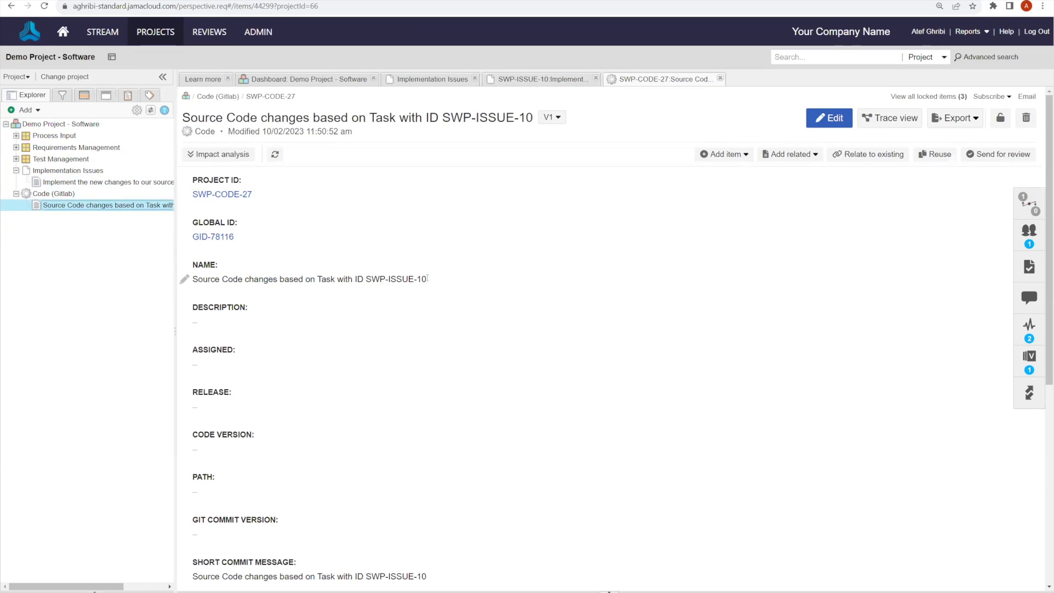
# - Check SWP-CODE-27's upstream Related to link and follow it to task SWP-ISSUE-10
pyautogui.moveTo(428, 278); pyautogui.dragTo(190, 279)
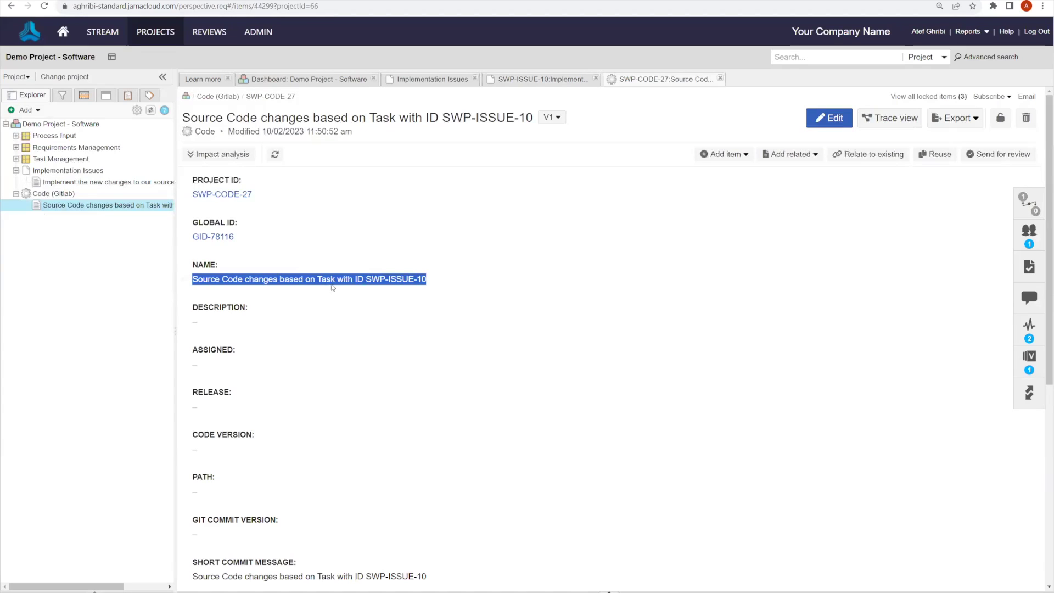
pyautogui.click(1031, 205)
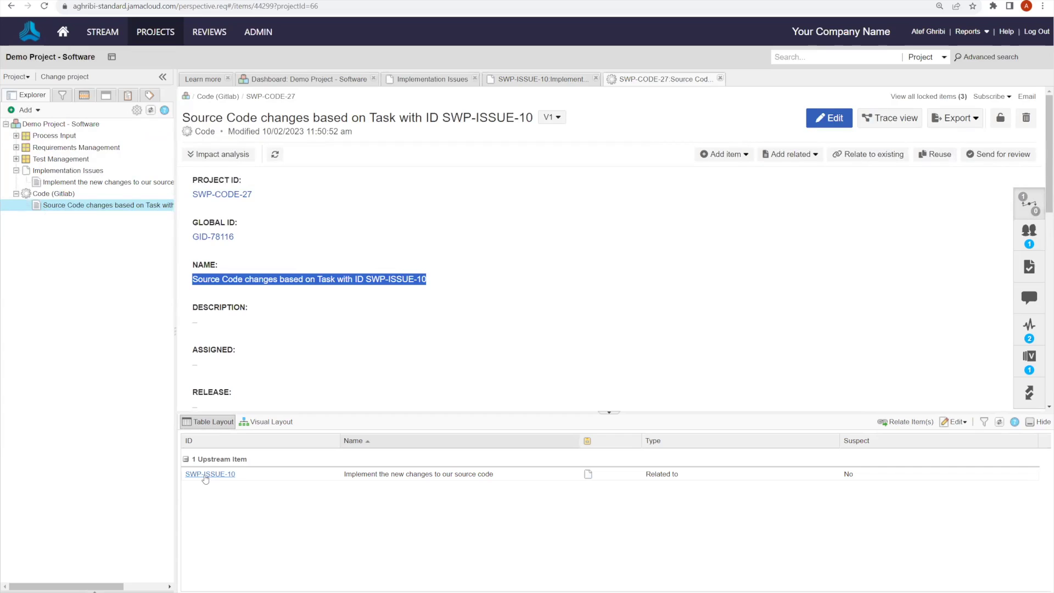
pyautogui.click(205, 475)
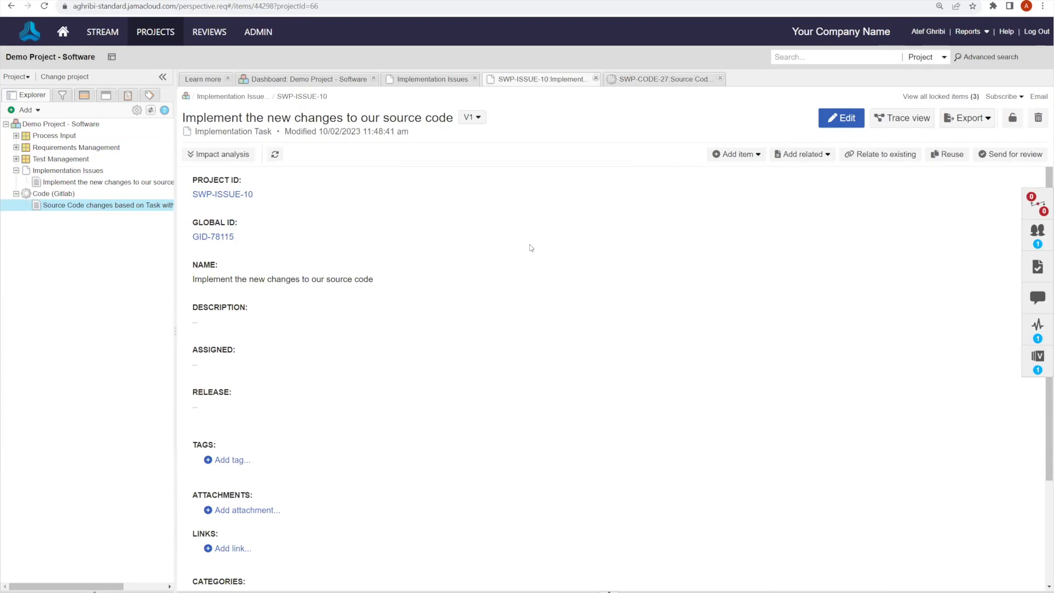
# - Show and refresh SWP-ISSUE-10's relationships to confirm the downstream link to SWP-CODE-27
pyautogui.click(1036, 204)
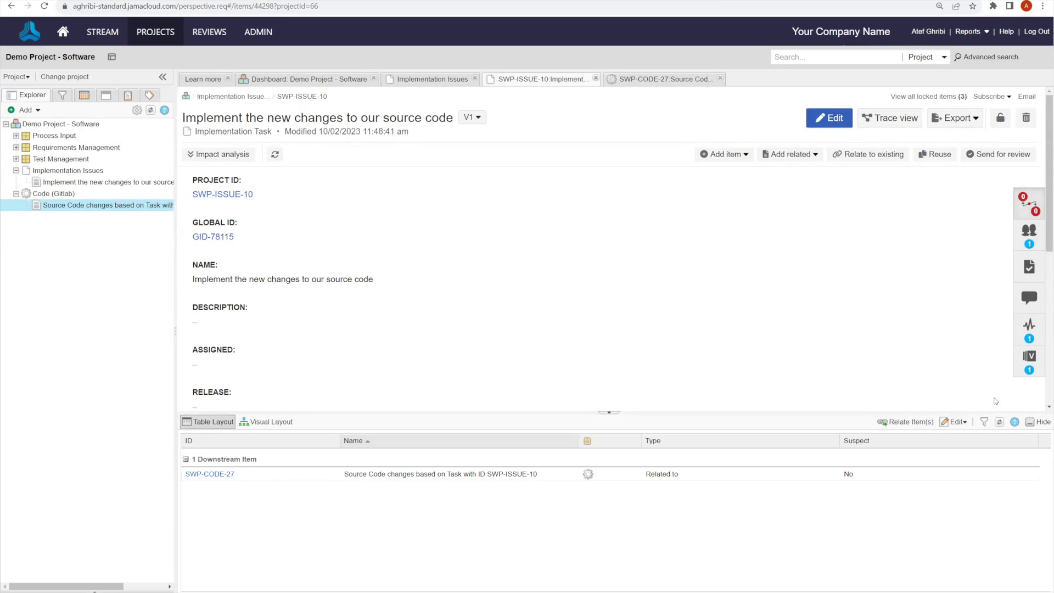
pyautogui.click(999, 422)
pyautogui.click(325, 81)
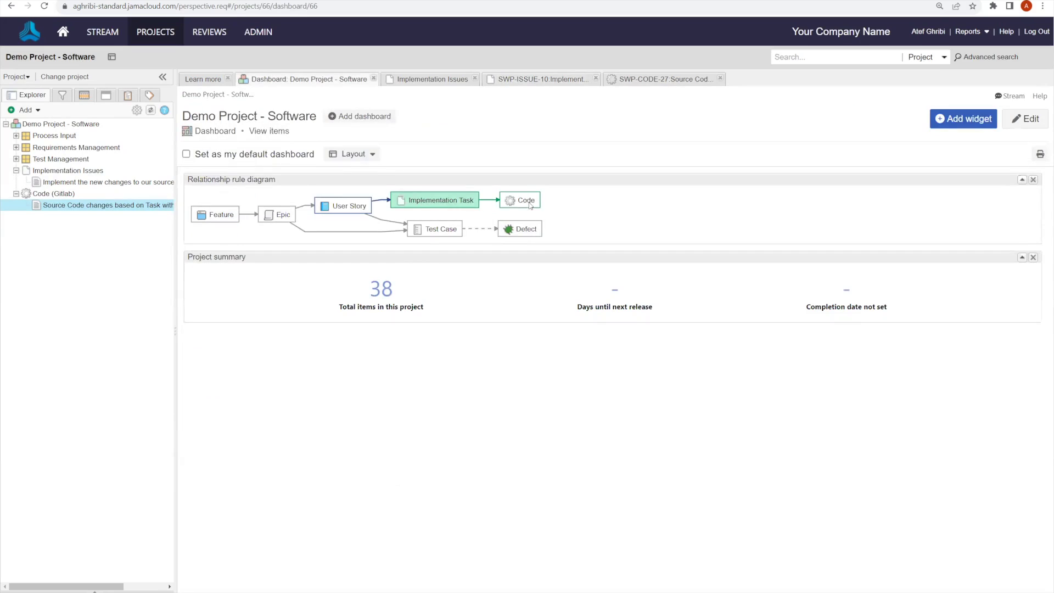